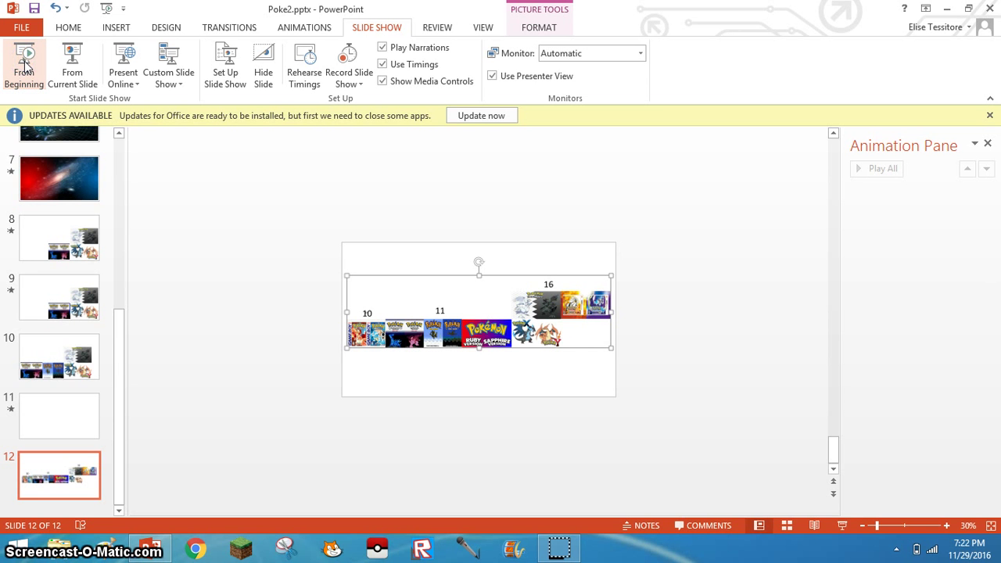
left_click(24, 65)
- Advance the slide show to the timeline slide with game covers under 10, 11 and 16
left_click(268, 274)
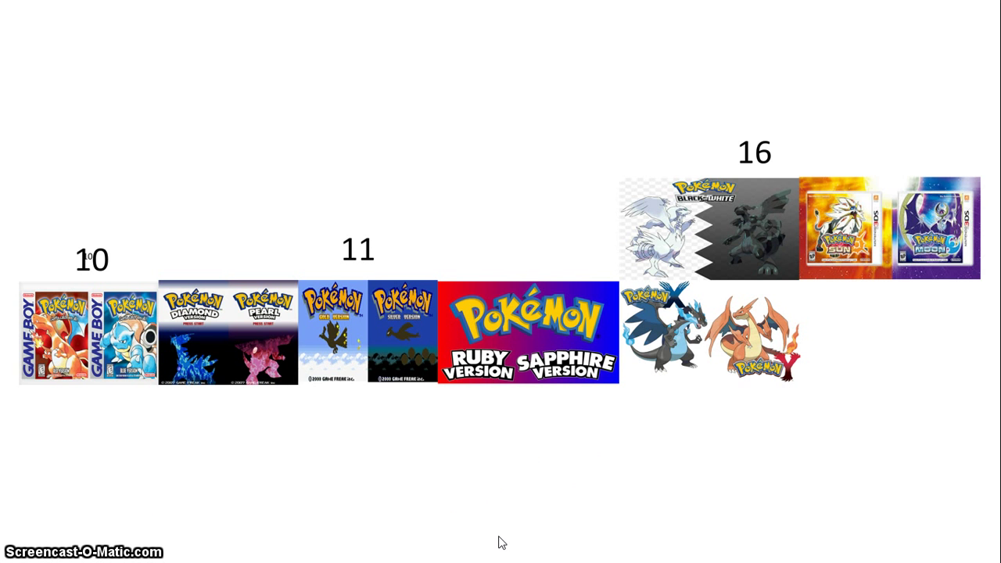
- End the slide show and return to editing slide 12
key("Escape")
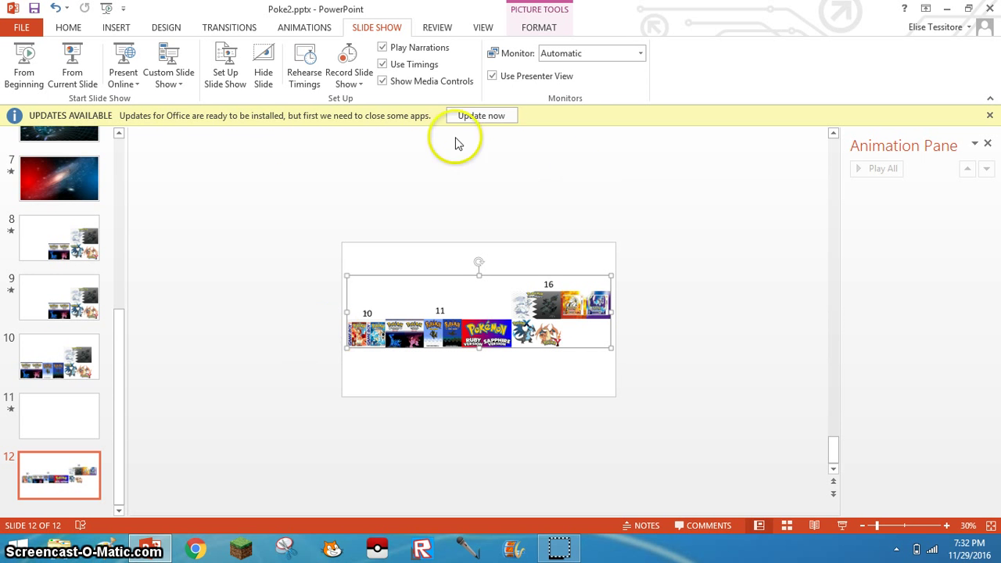
- Open Online Pictures and run a Bing image search for 'zelda'
left_click(122, 26)
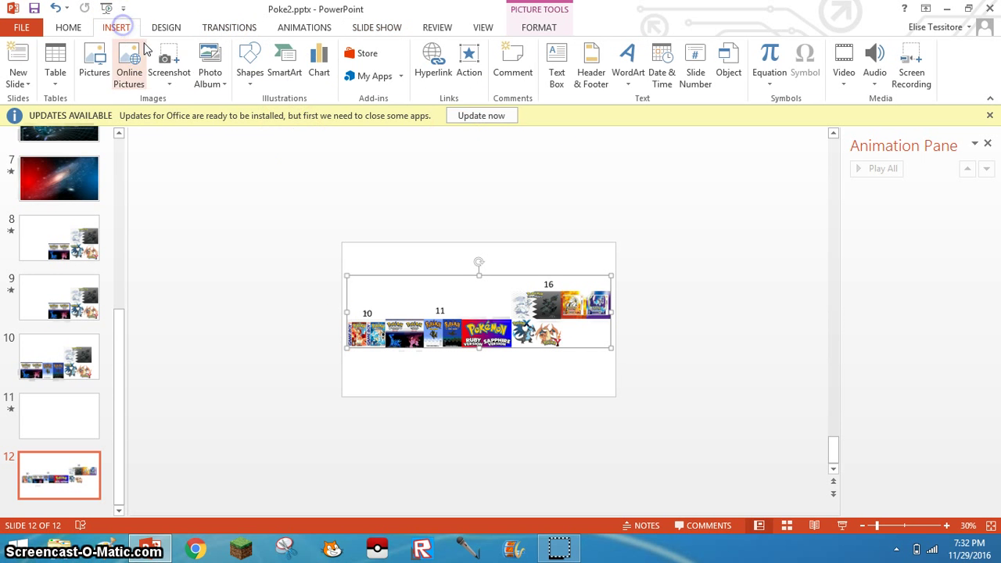
left_click(148, 48)
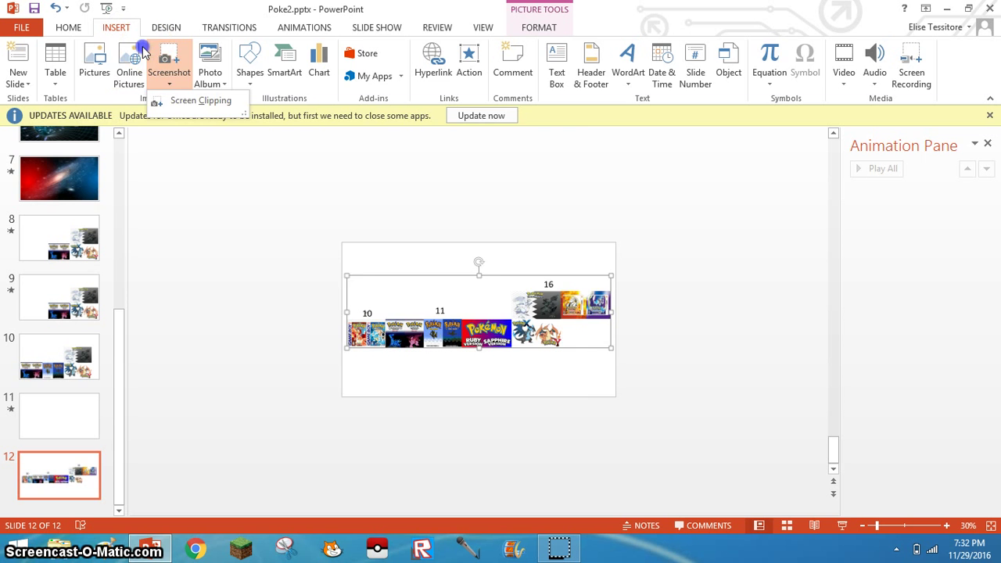
left_click(130, 52)
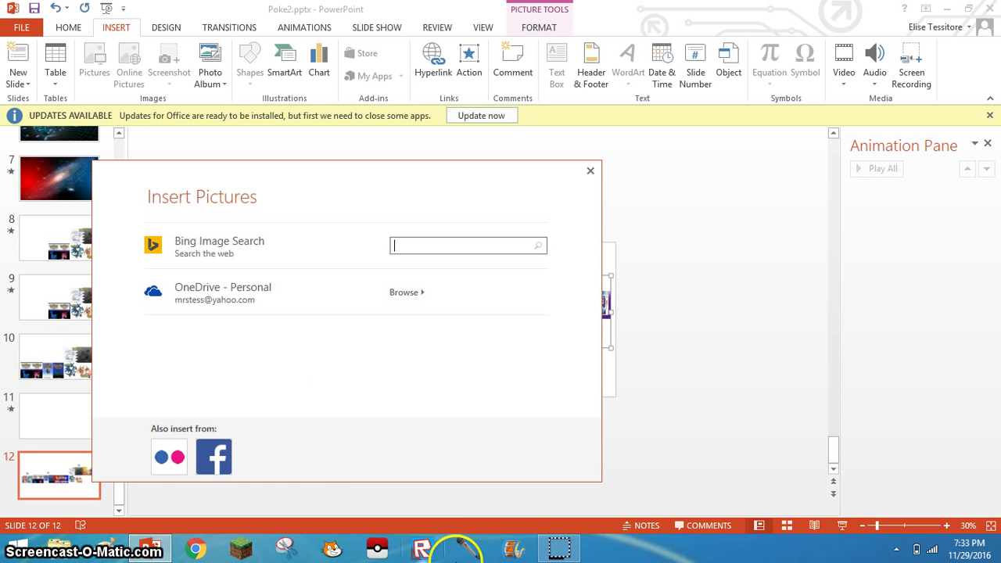
left_click(443, 239)
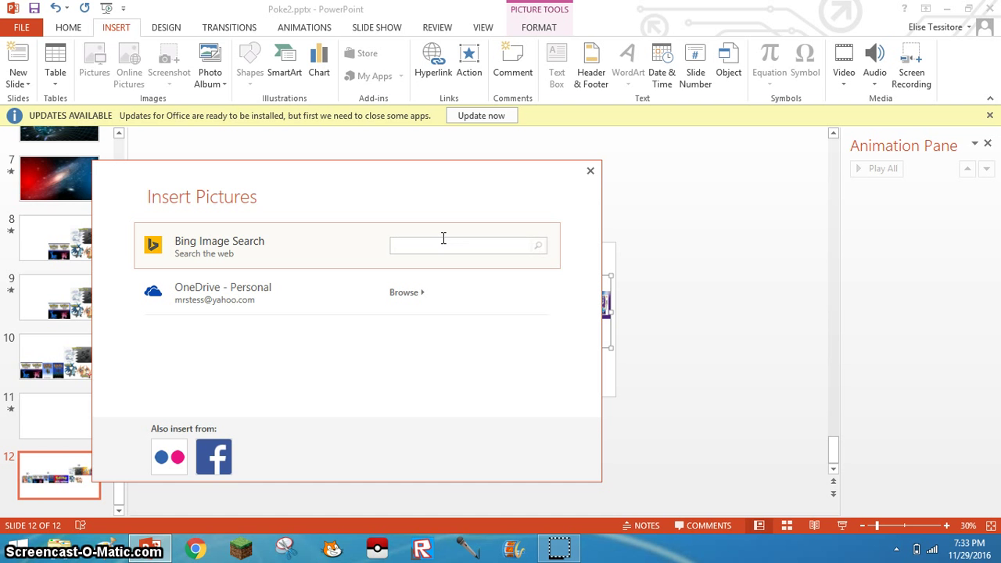
type("zelda")
left_click(443, 238)
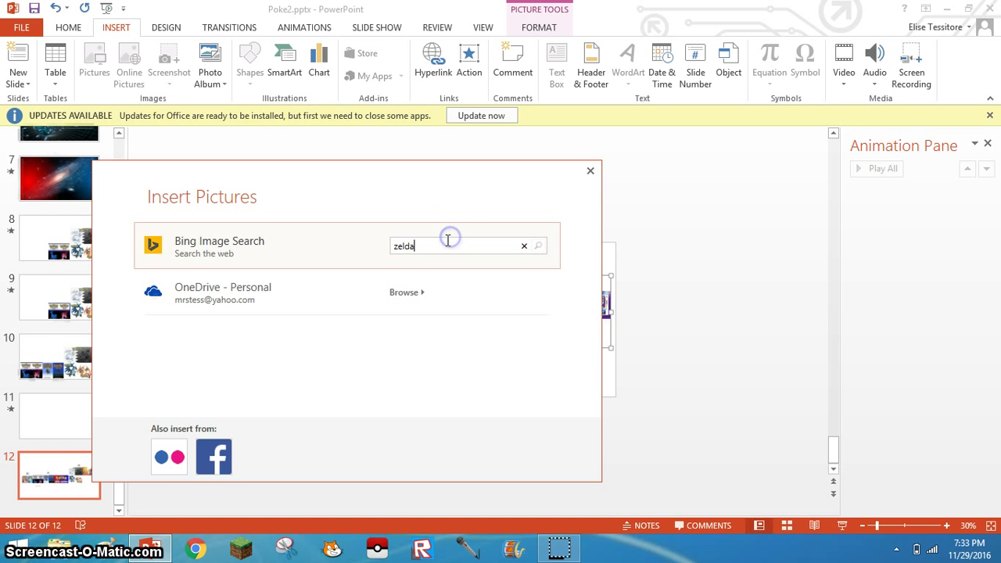
key("Return")
mouse_move(358, 230)
left_mouse_down()
mouse_move(266, 235)
mouse_move(295, 221)
mouse_move(340, 222)
left_mouse_up()
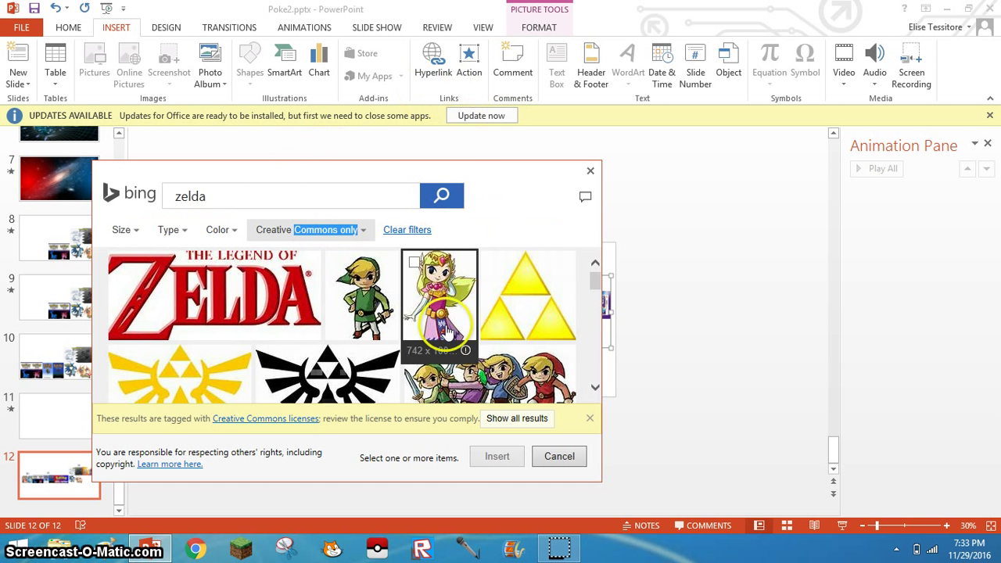
- Insert the Link Wii U artwork from the zelda results onto slide 12
left_click(595, 421)
left_click(595, 422)
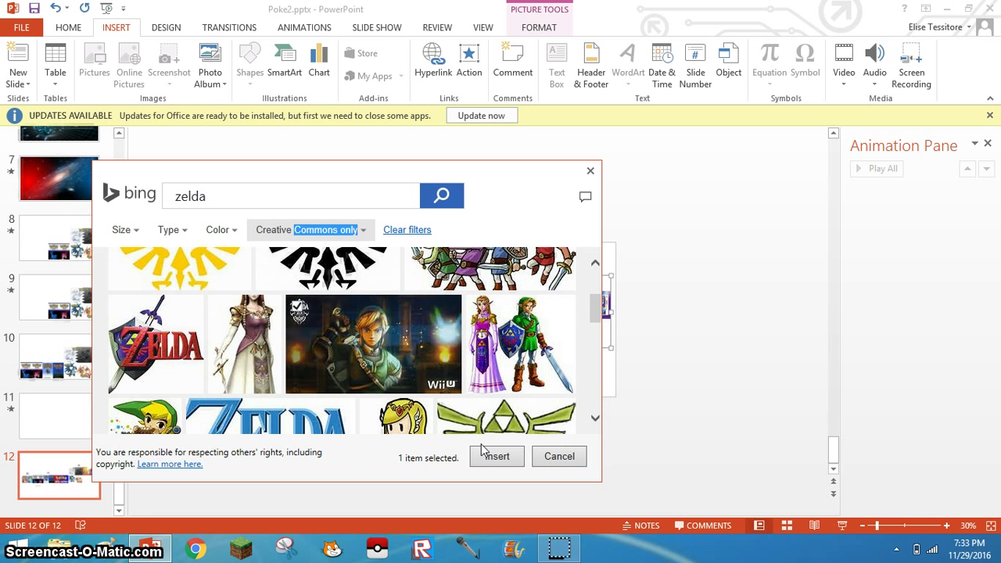
left_click(484, 453)
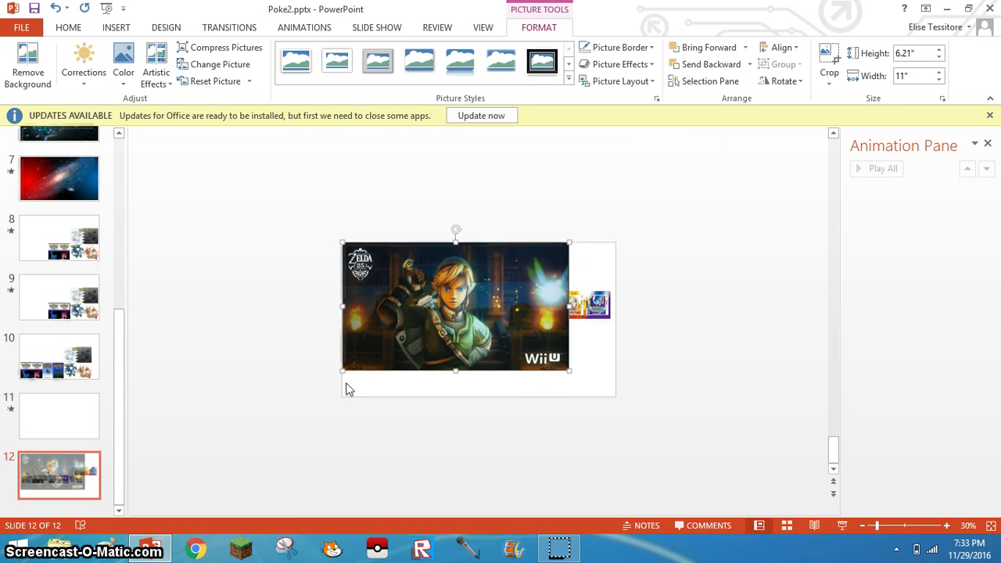
- Choose the Text Box shape from the Insert tab's Shapes gallery
left_click(302, 342)
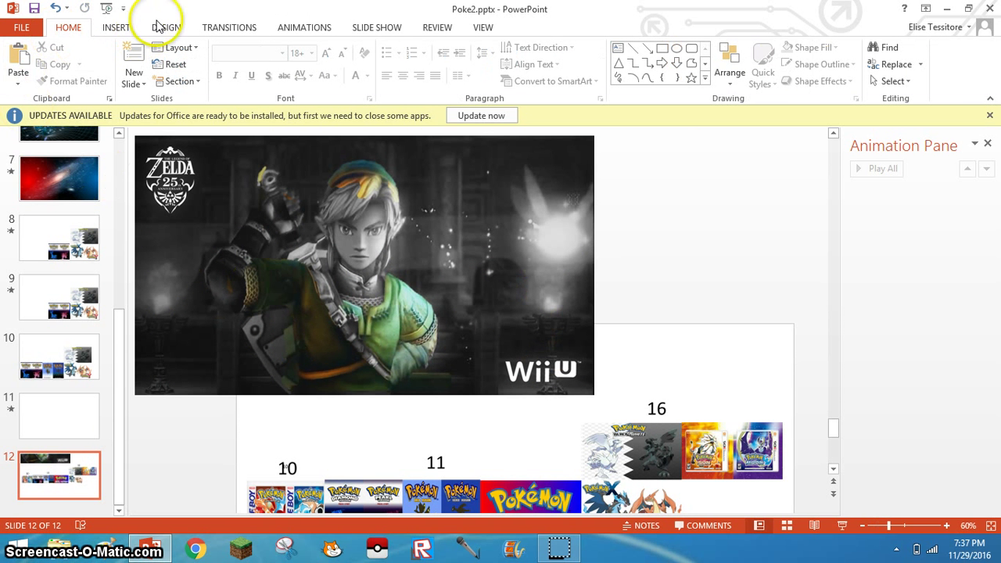
left_click(133, 26)
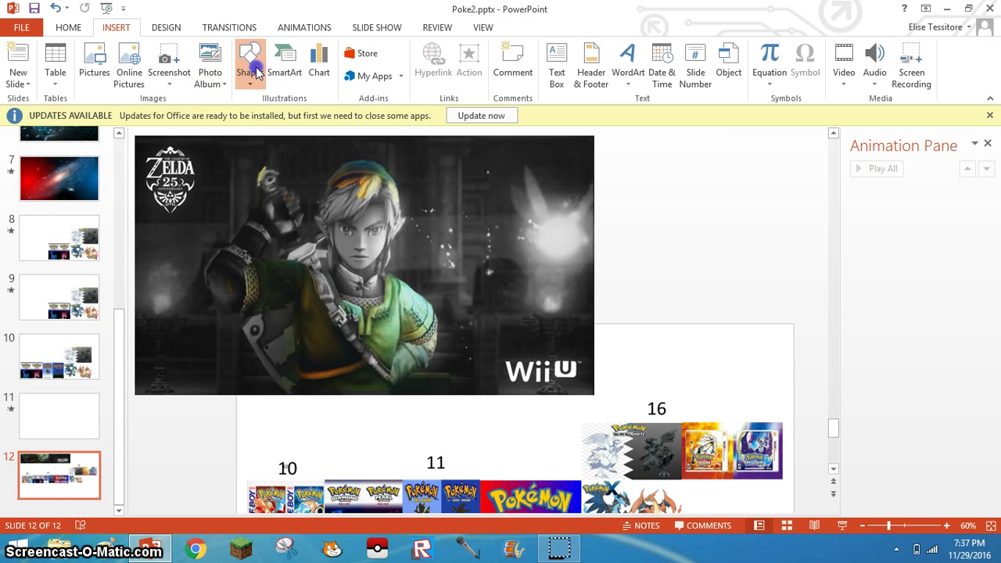
left_click(251, 64)
left_click(244, 116)
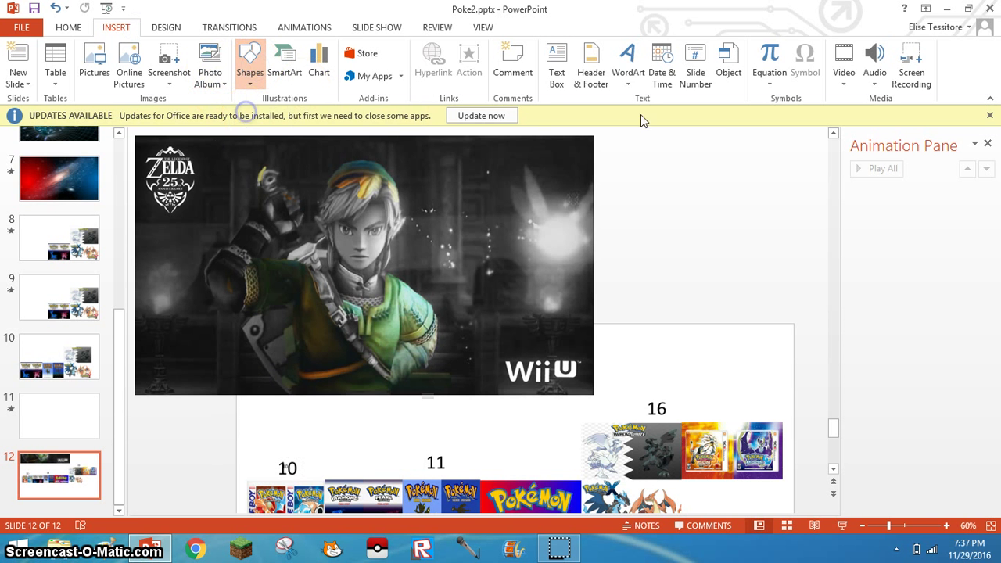
- Draw a text box to the right of the Zelda picture and move it lower
left_click(637, 182)
left_click_drag(898, 275, 901, 279)
left_click(738, 205)
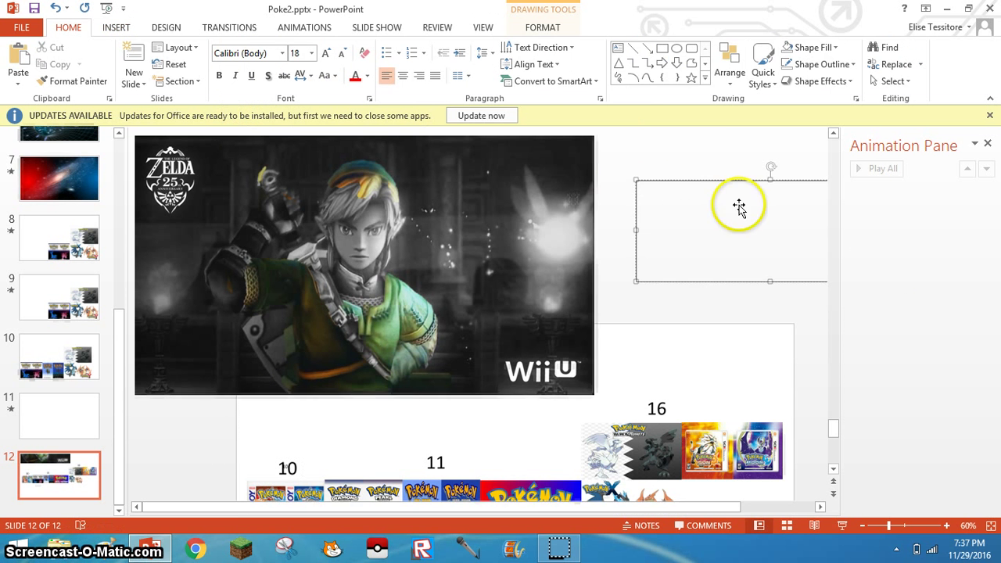
left_click_drag(672, 169, 652, 204)
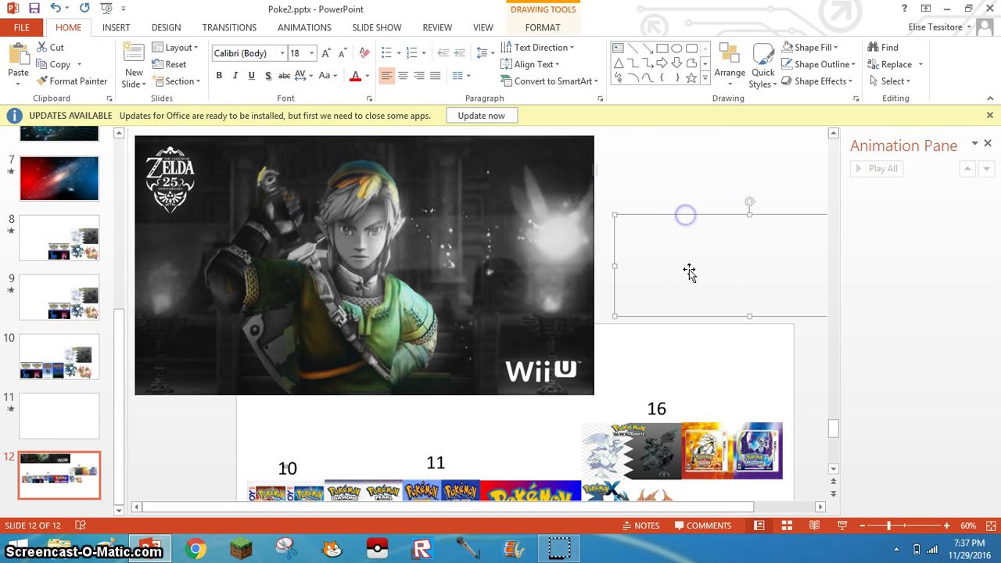
type("D")
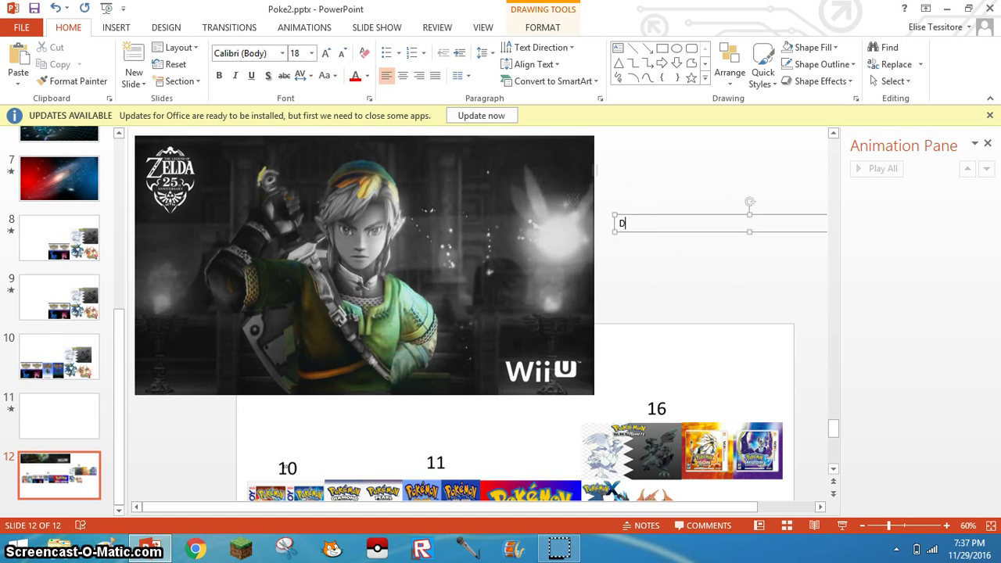
key("BackSpace")
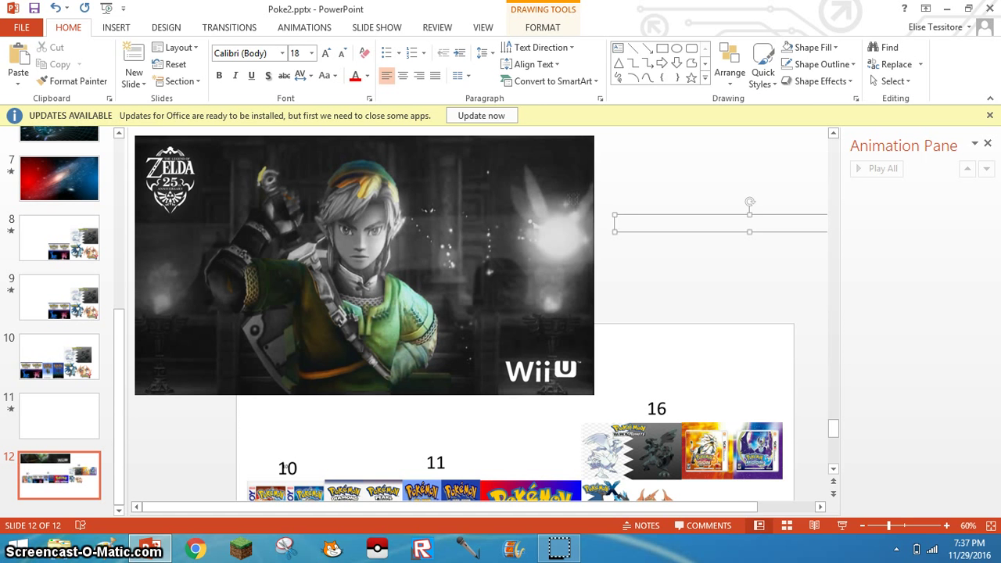
left_click(628, 227)
double_click(646, 228)
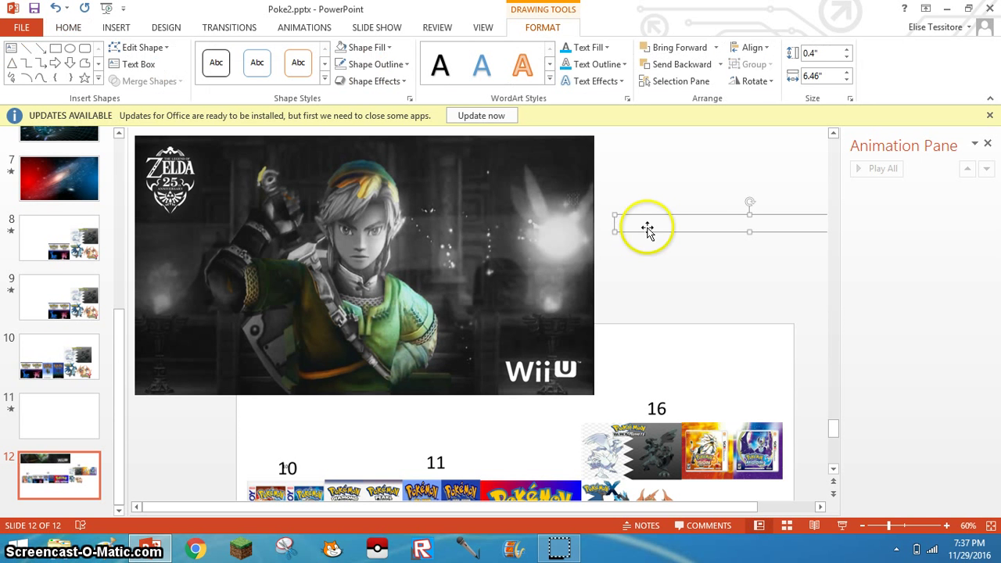
type("3")
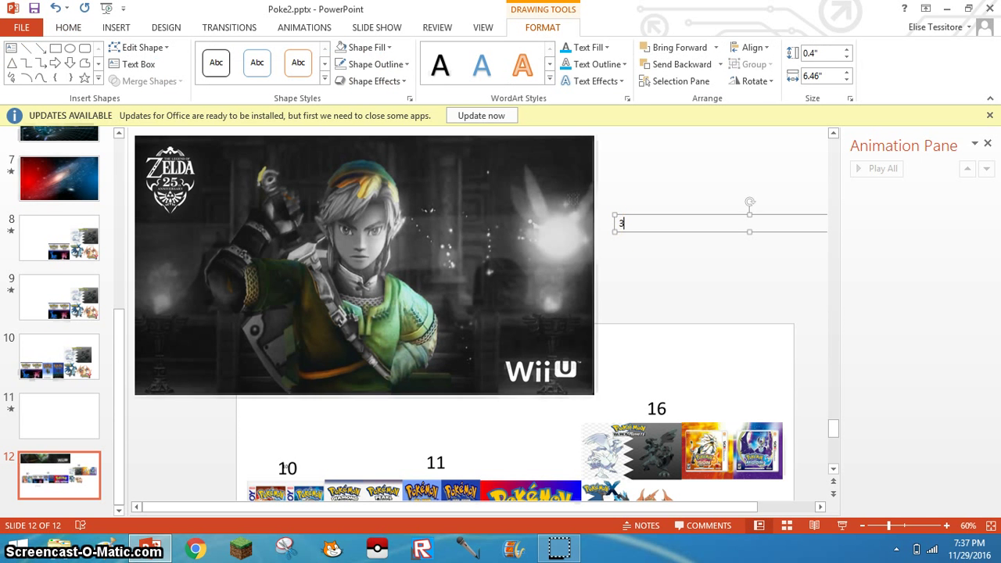
type("d")
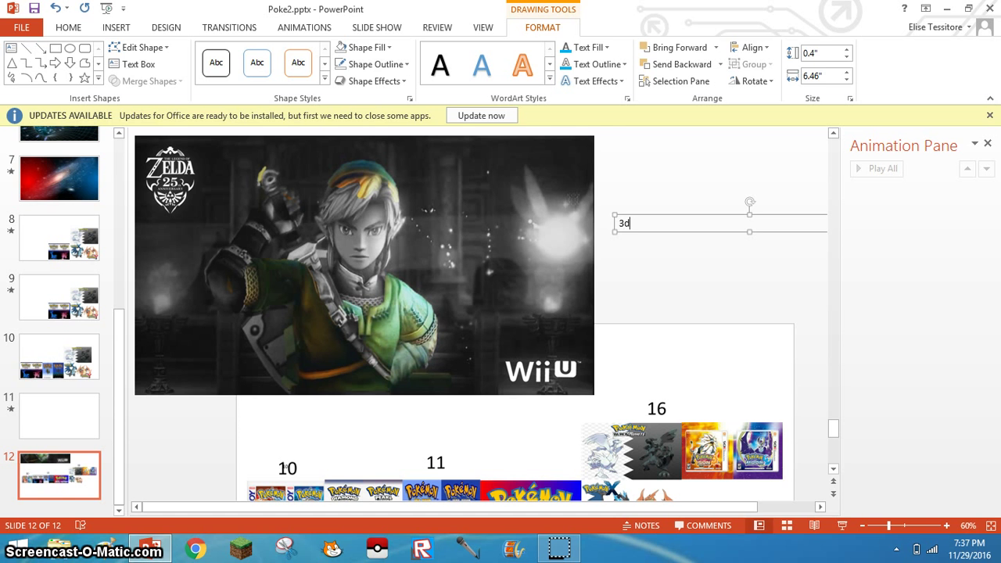
type("F")
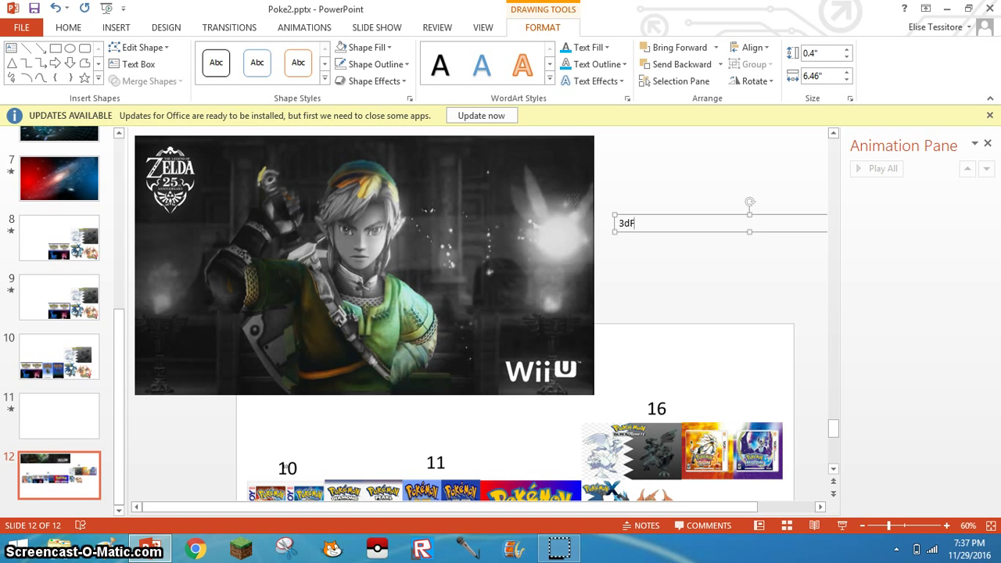
type("nR0")
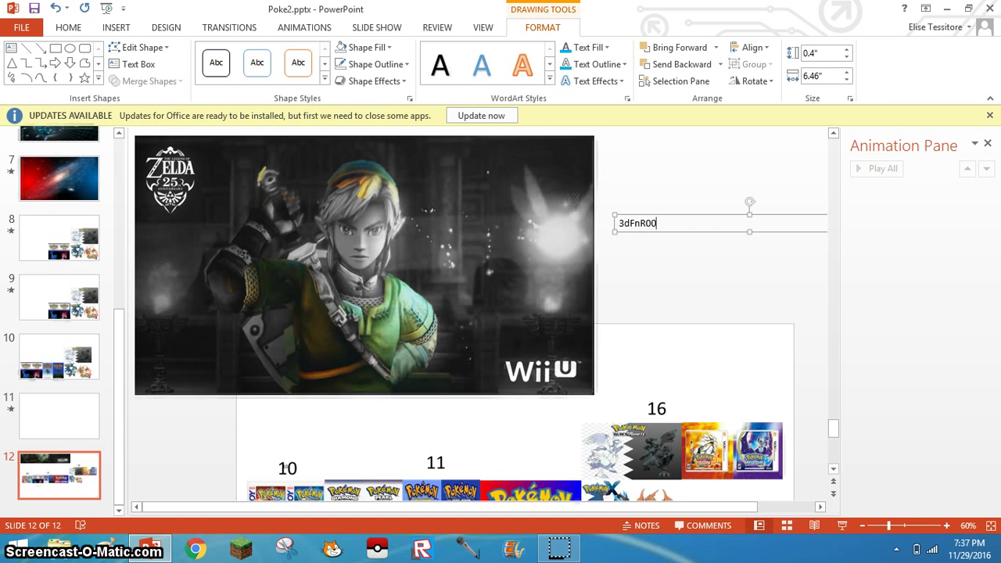
type("1")
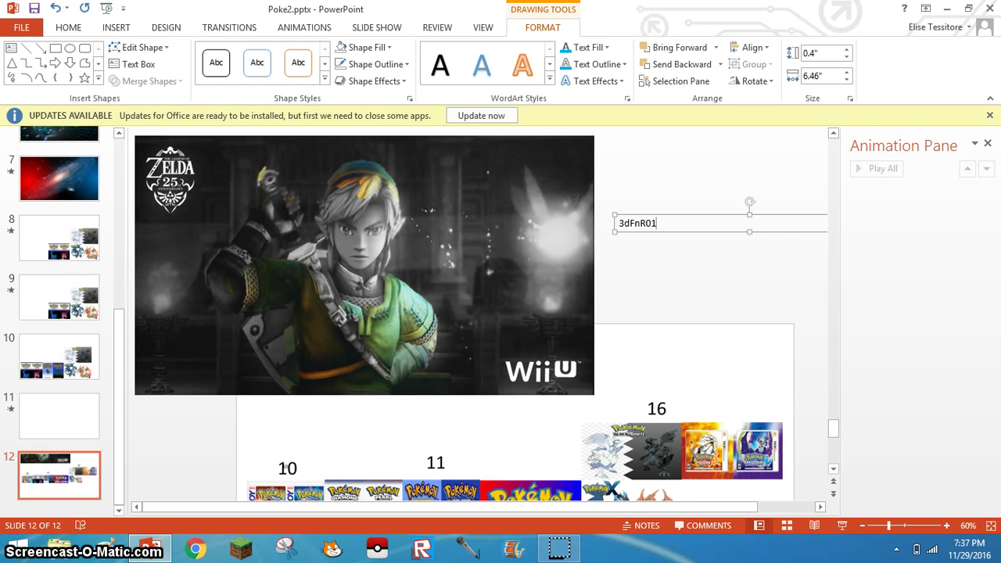
- Format the 3dFnR01 text as Aharoni at font size 115
left_click(655, 223)
double_click(656, 223)
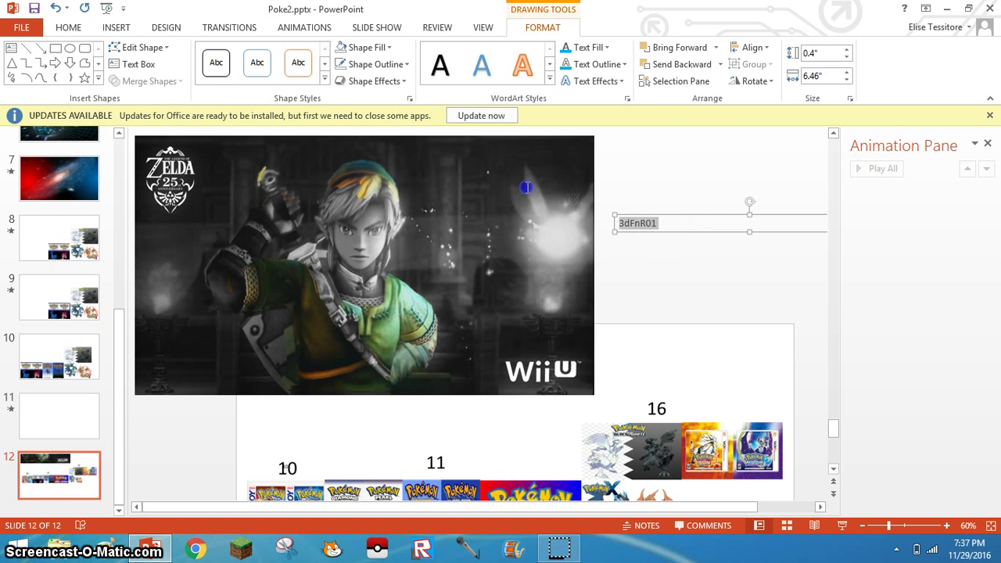
left_click(69, 27)
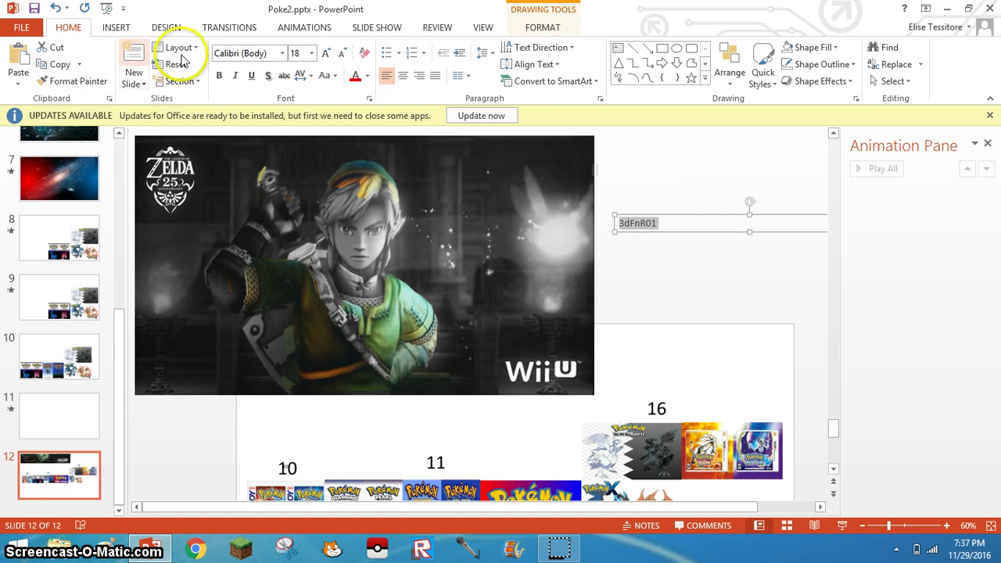
left_click(281, 52)
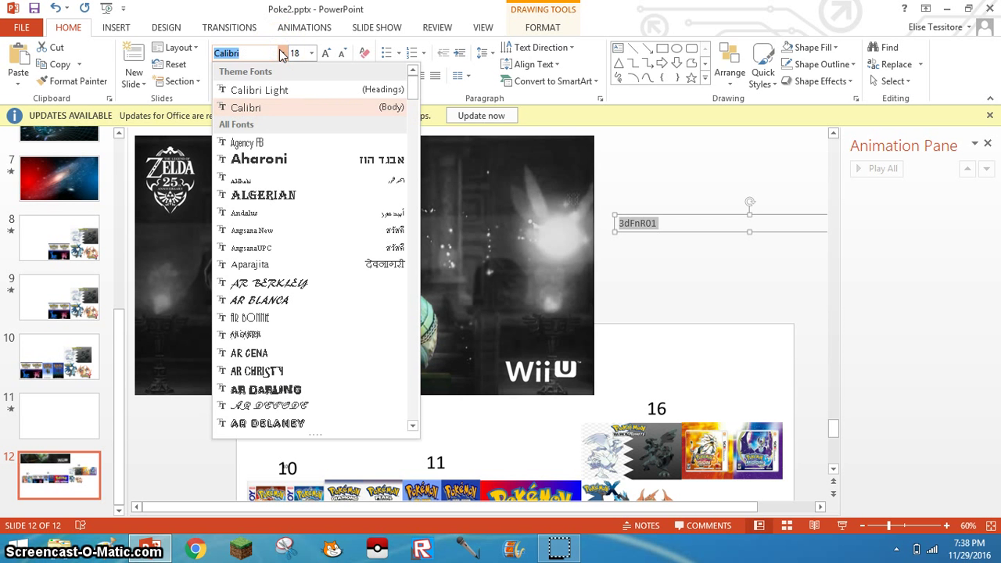
left_click(240, 161)
left_click(327, 53)
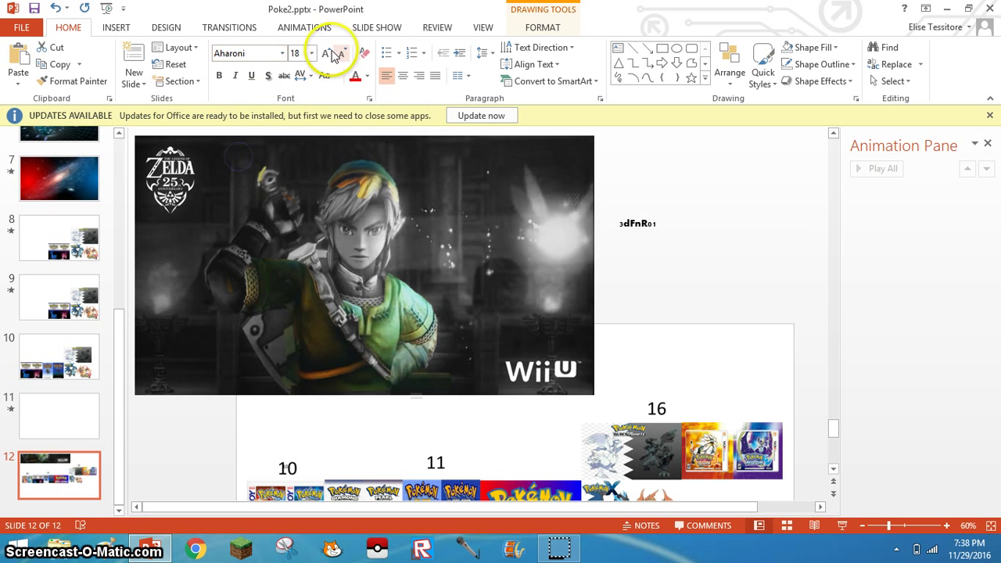
left_click(328, 52)
double_click(327, 53)
triple_click(328, 52)
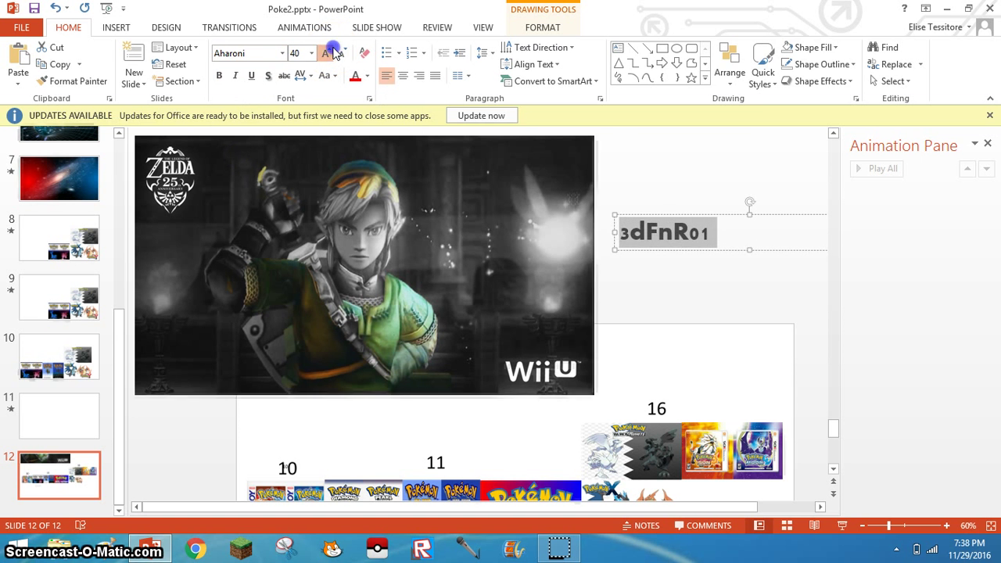
triple_click(327, 52)
double_click(327, 53)
double_click(327, 52)
triple_click(327, 53)
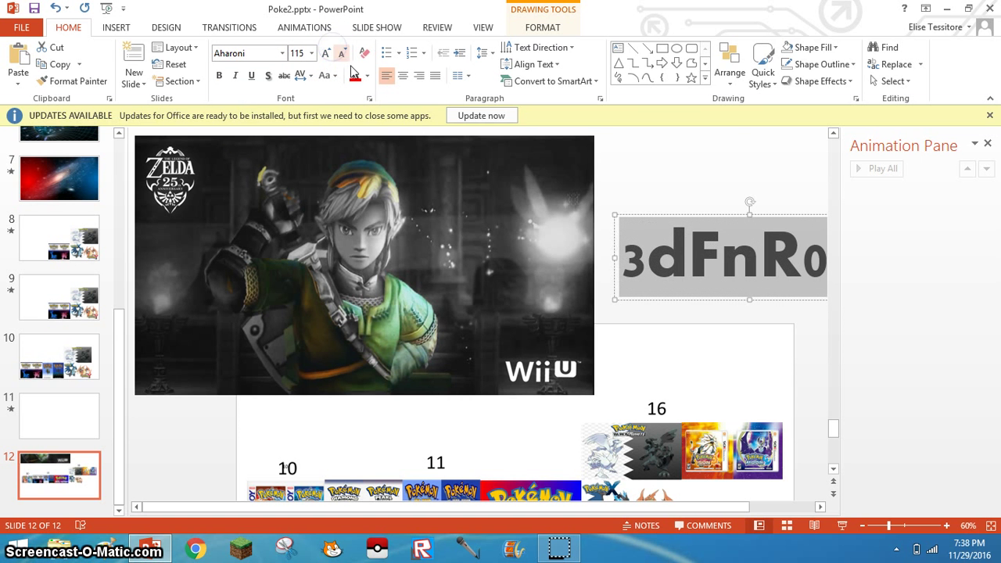
- Move the code onto the middle of the Zelda image and color it red
left_click_drag(660, 220, 267, 234)
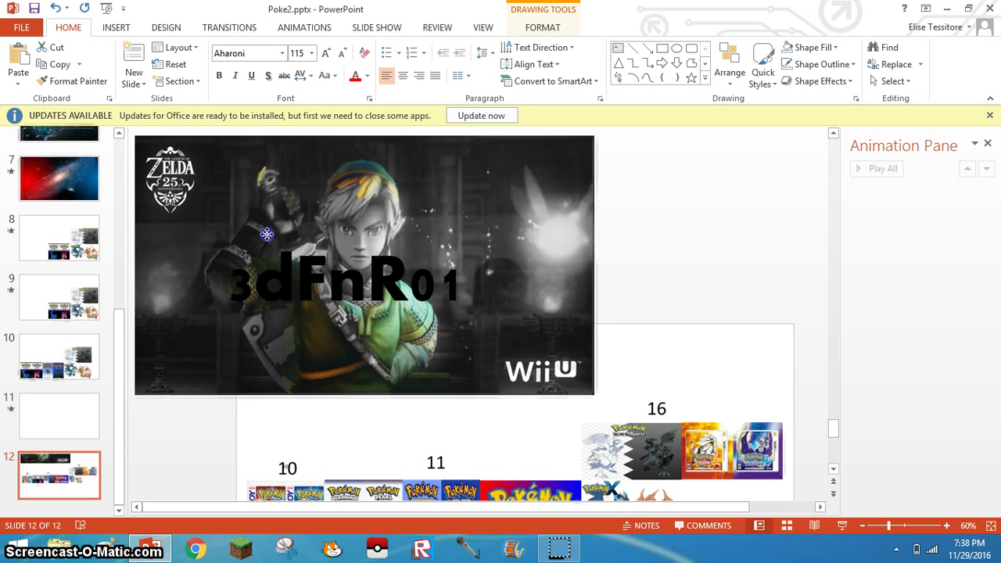
left_click(355, 75)
left_click(233, 236)
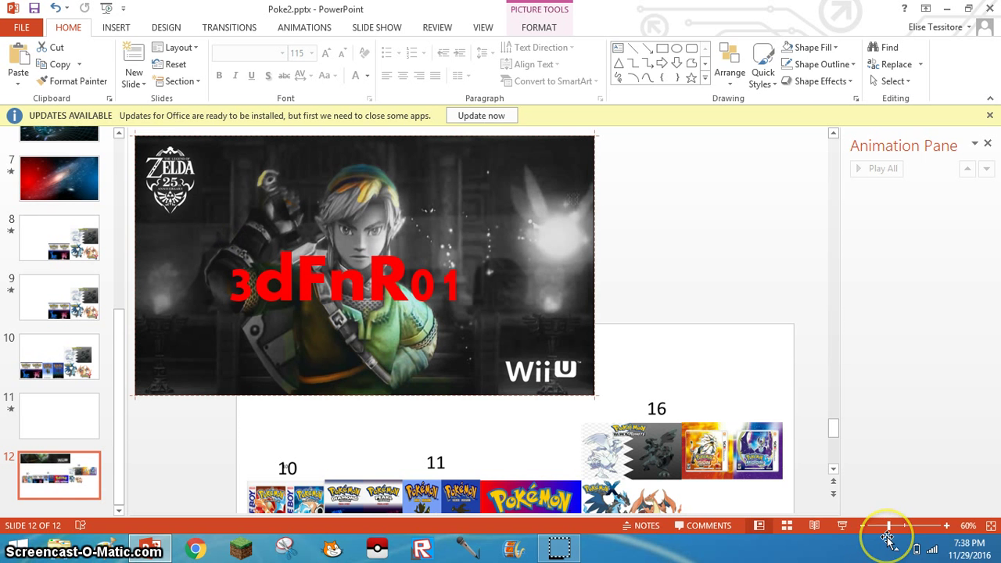
left_click(688, 313)
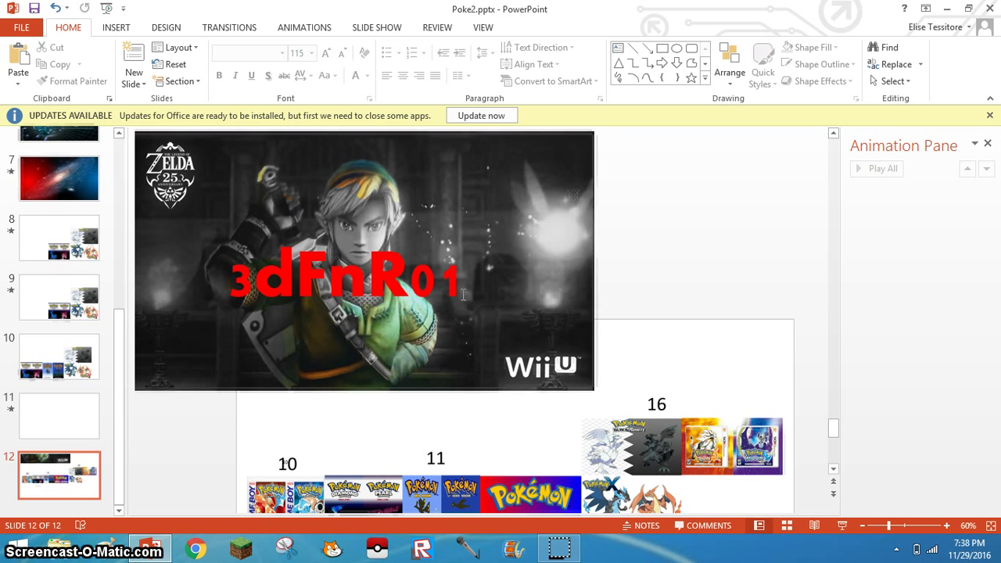
left_click(575, 553)
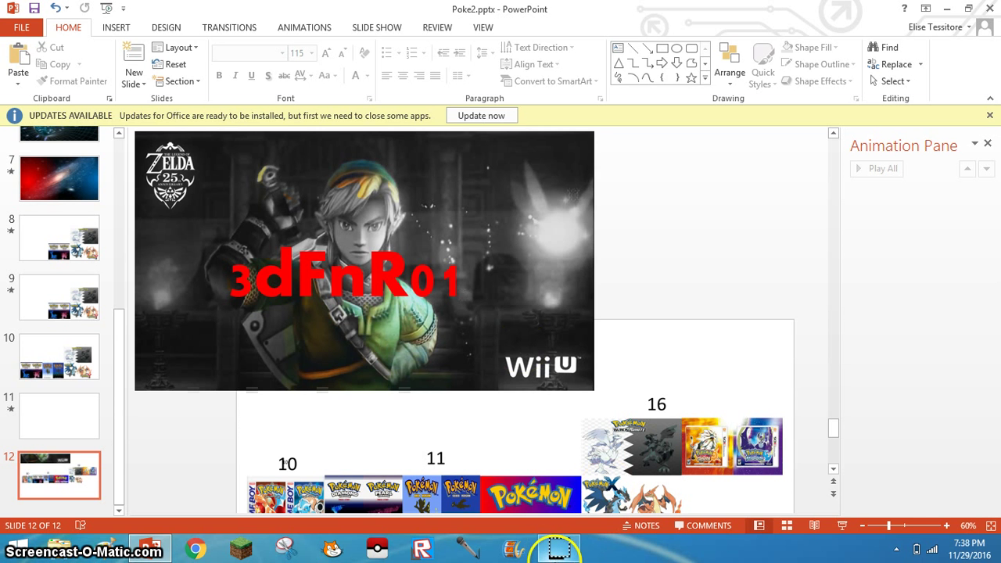
mouse_move(559, 552)
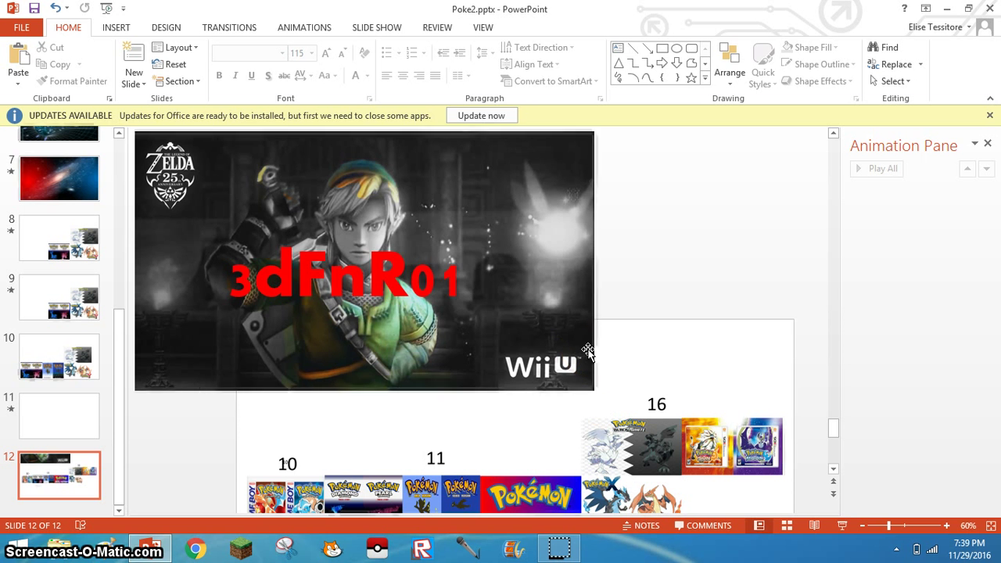
- Replace the 3dFnR01 code with 4thHe, then reselect that text
left_click(405, 237)
left_click_drag(454, 276, 231, 290)
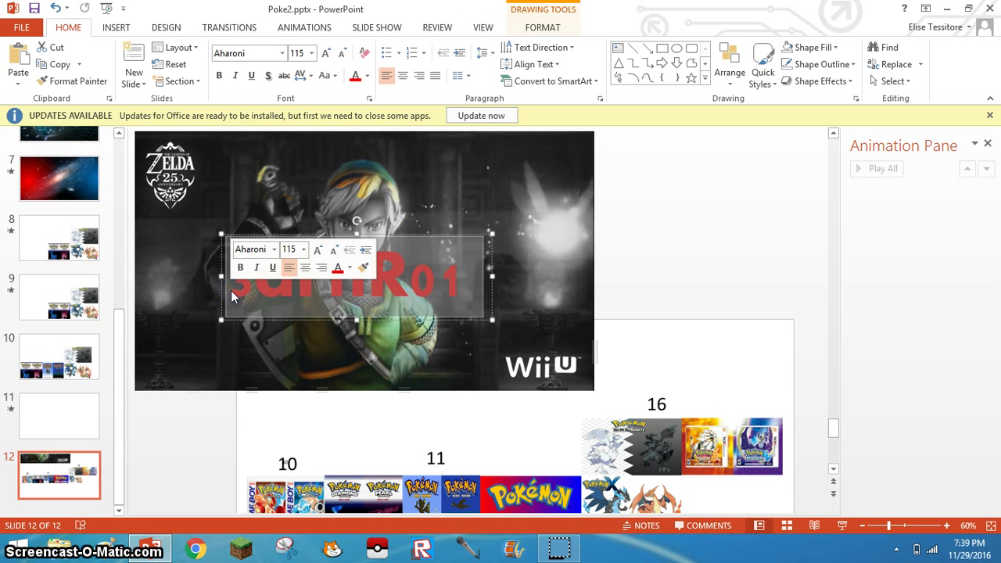
type("4th")
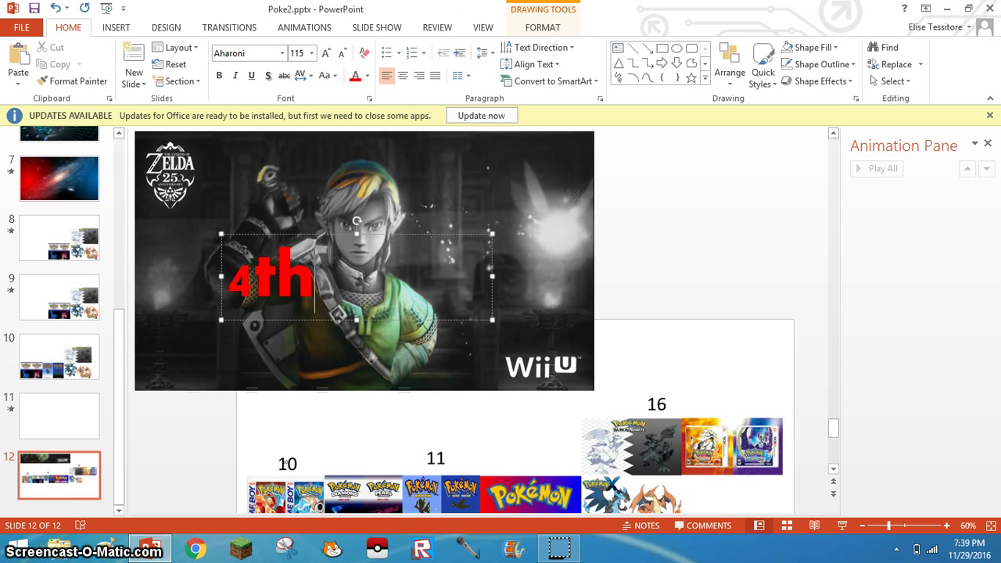
type("He")
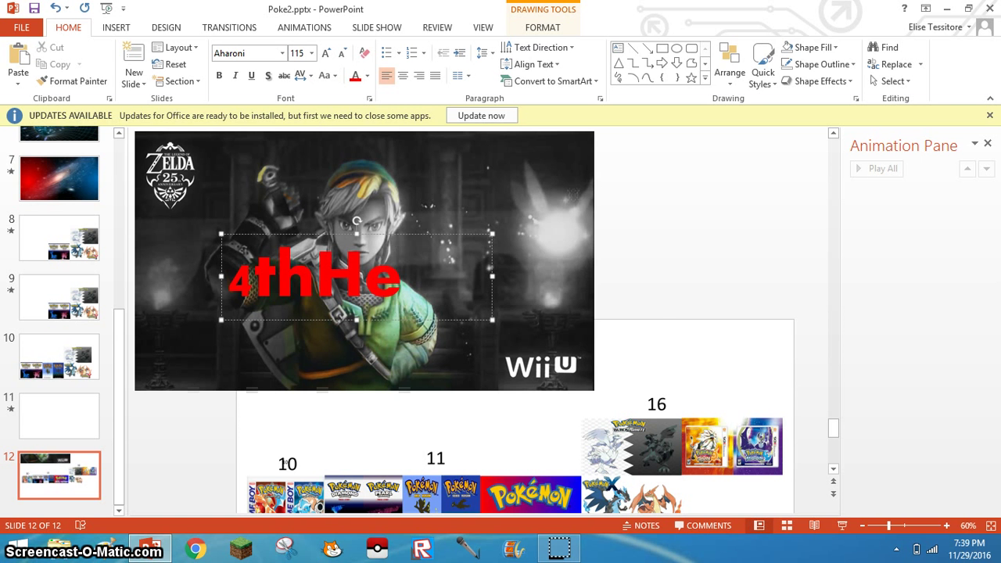
left_click(707, 284)
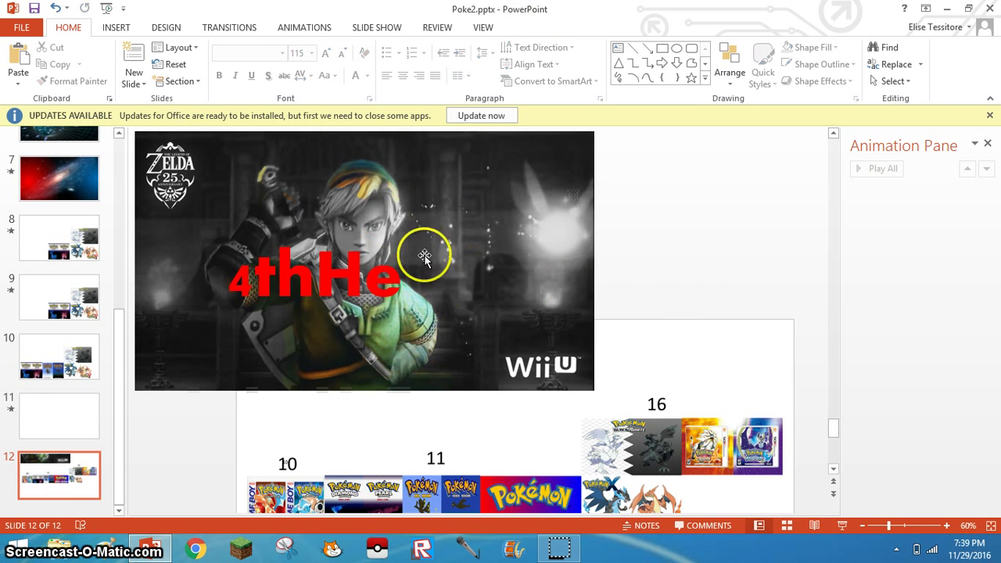
left_click(396, 286)
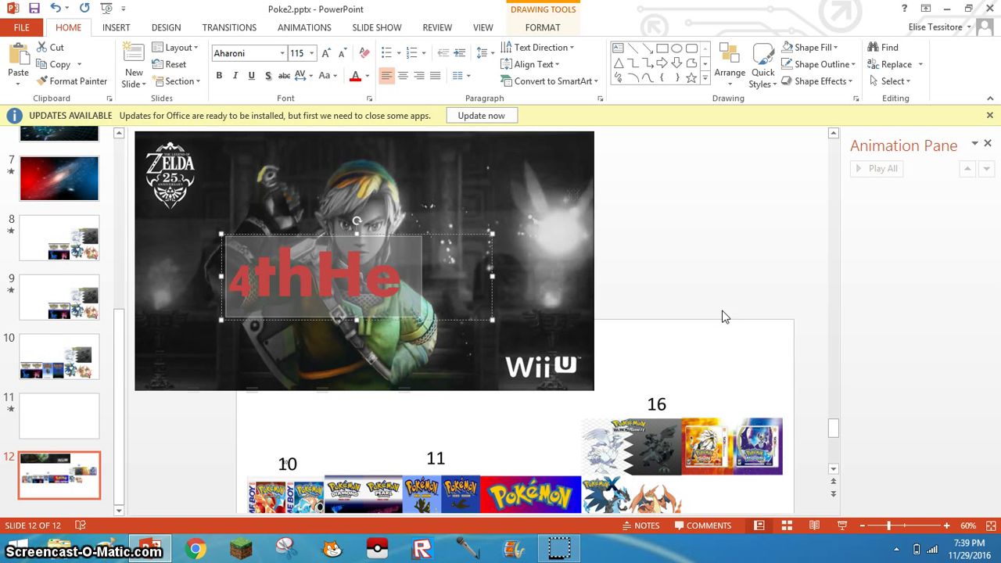
key("Delete")
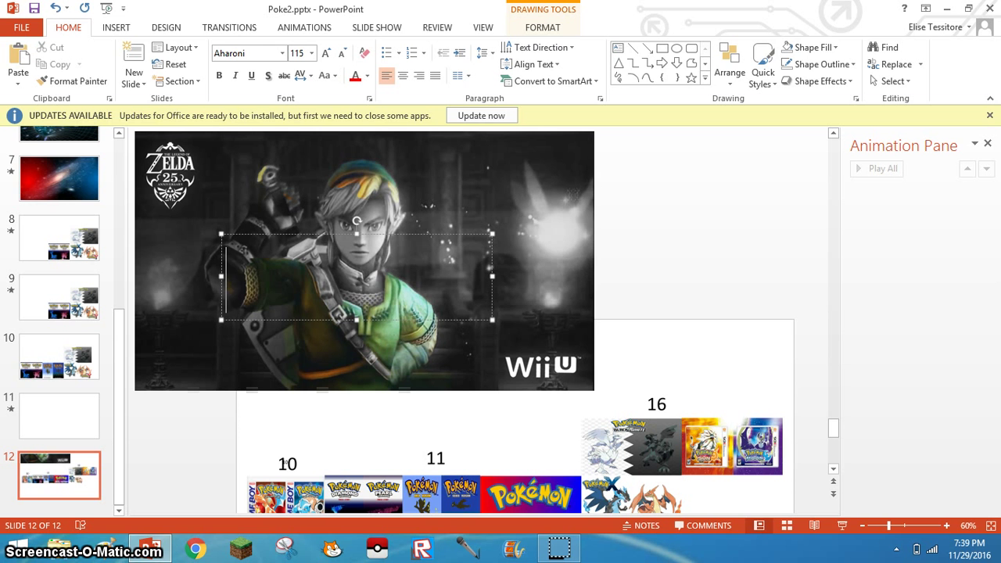
type("H6")
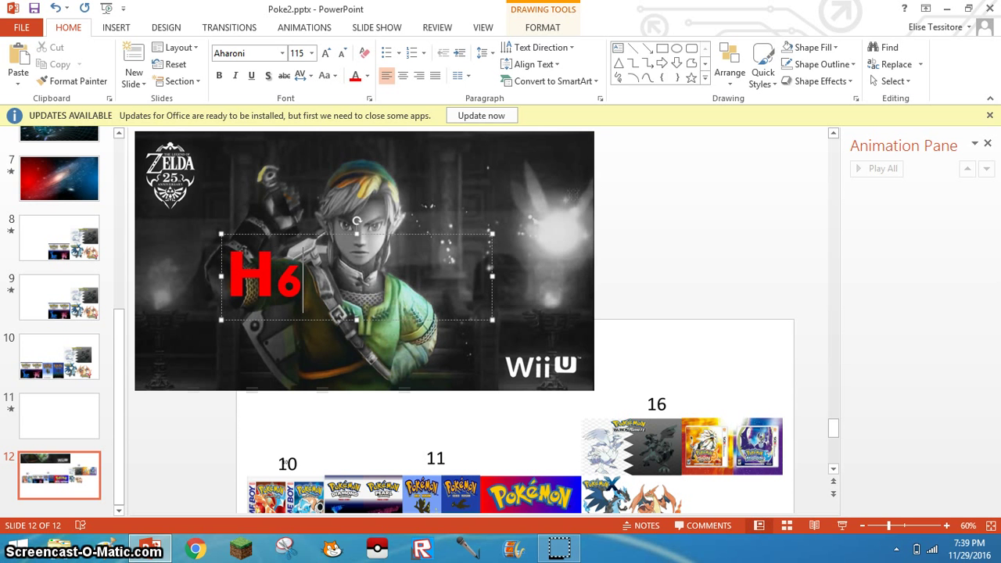
type("erf")
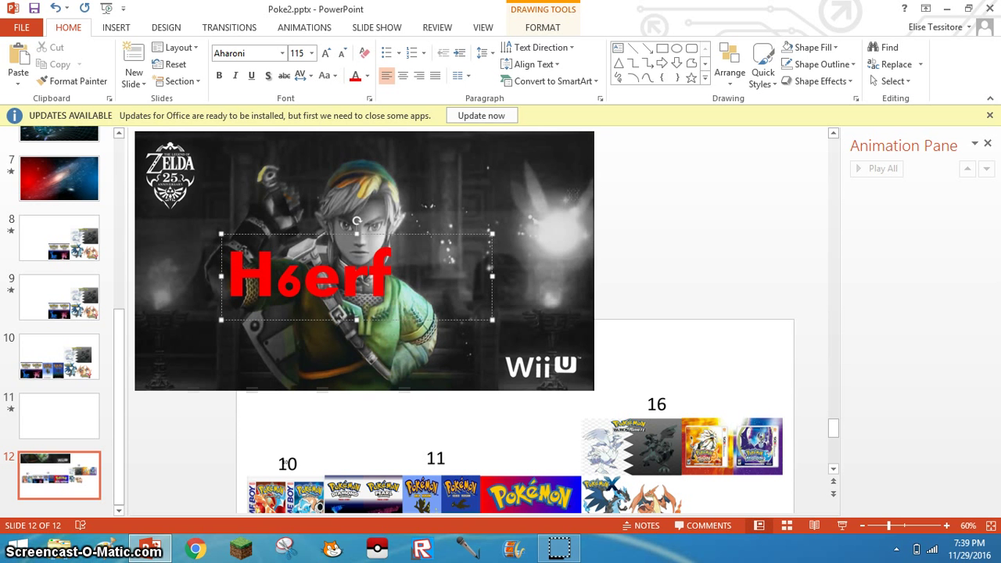
type("A2")
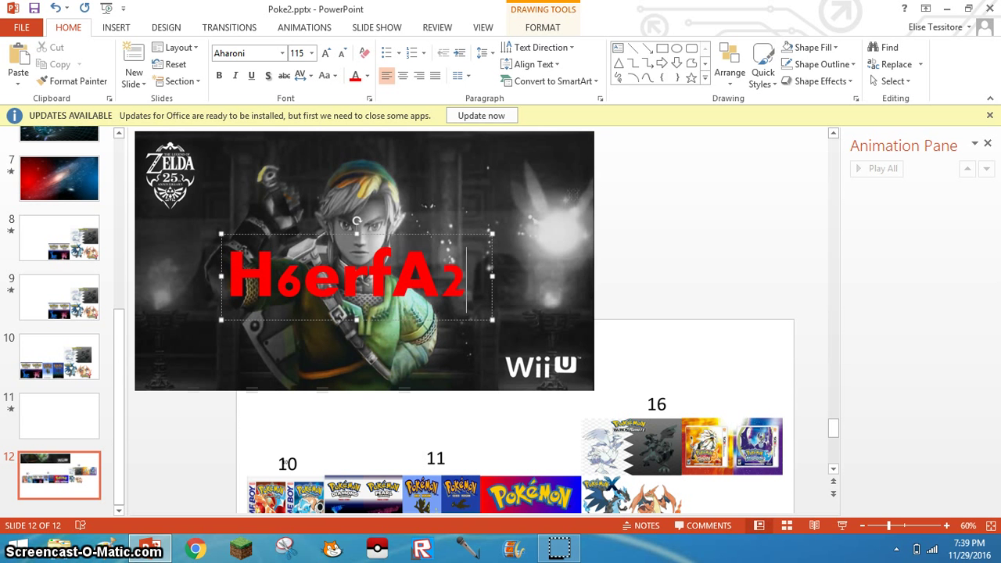
type("P")
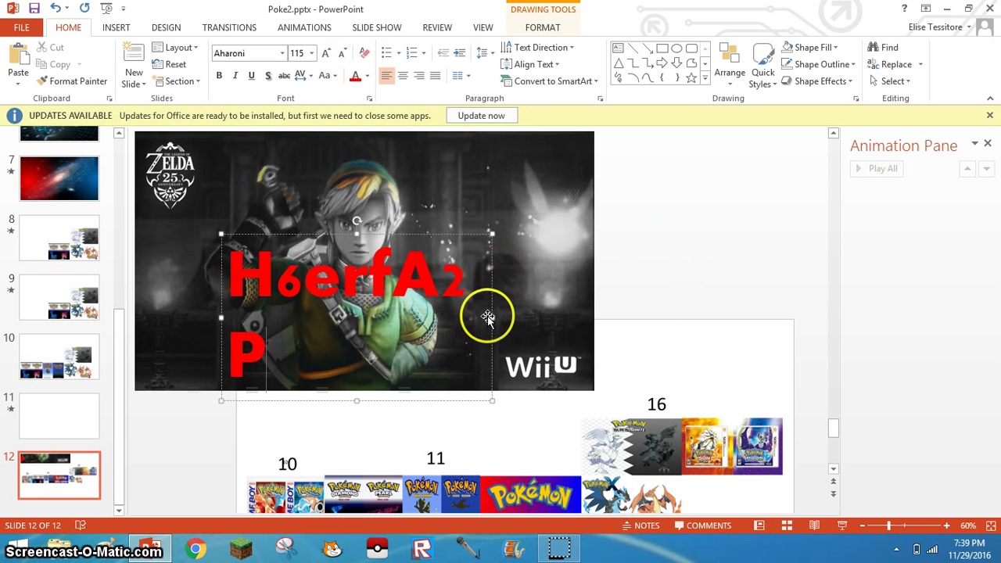
left_click_drag(492, 317, 522, 316)
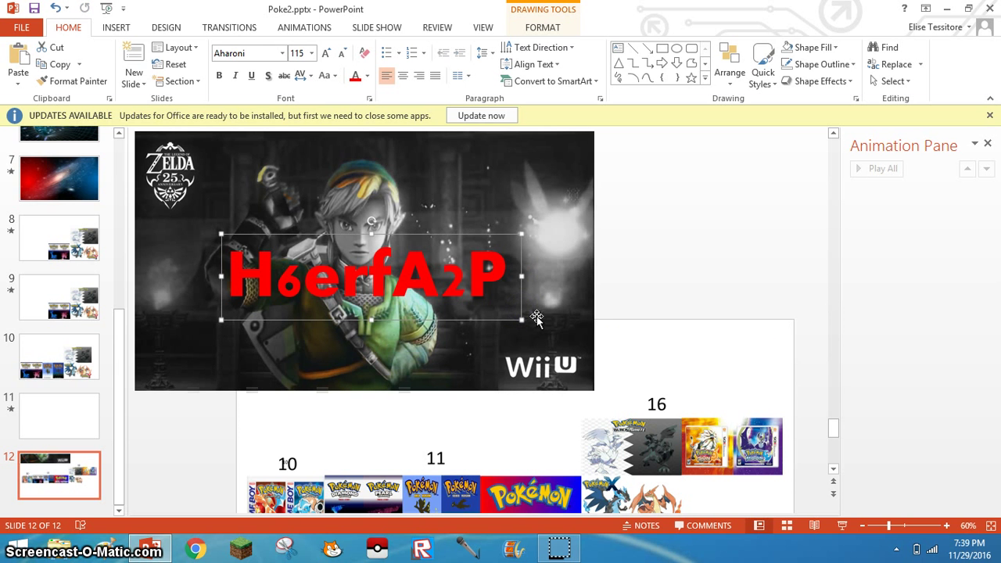